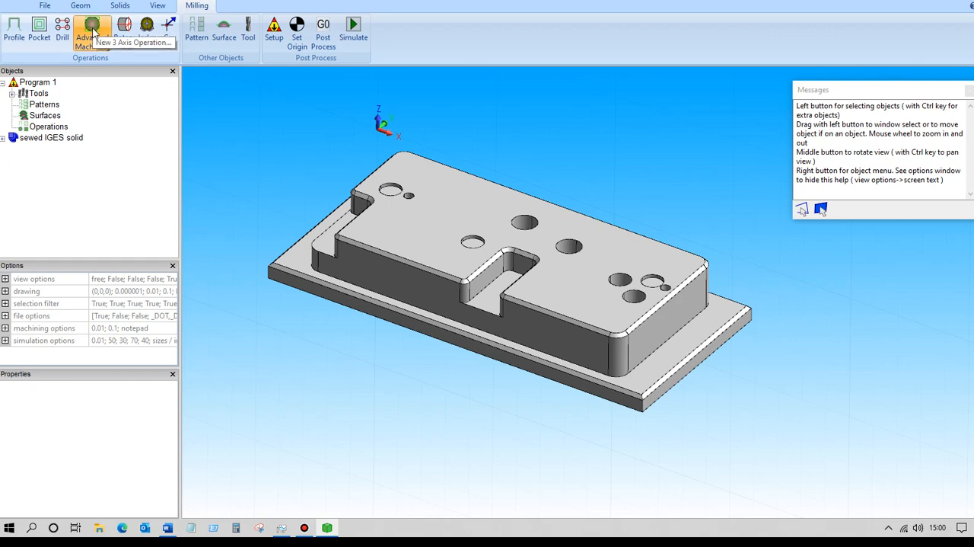
Start a new 3-axis advanced machining operation and choose the 10mm End Mill as its tool.
left_click(92, 31)
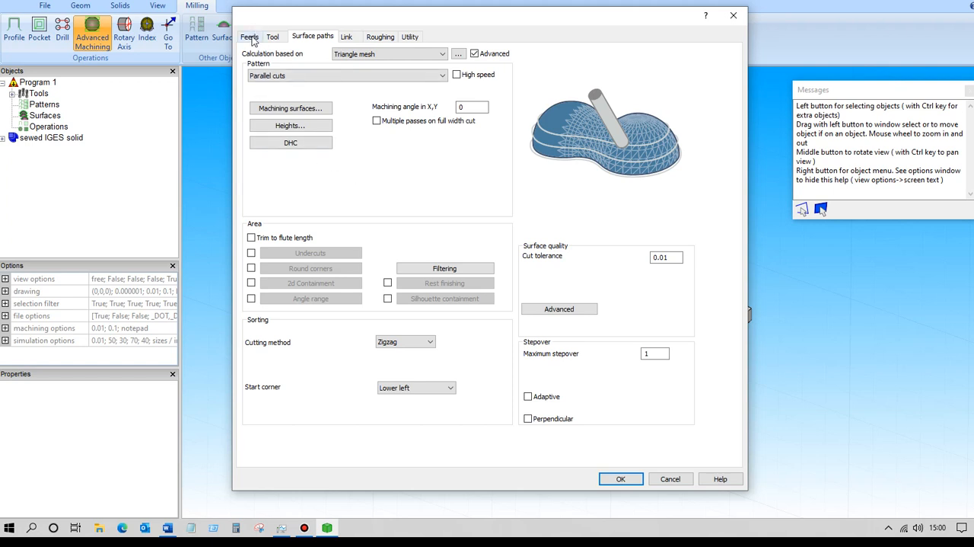
left_click(251, 38)
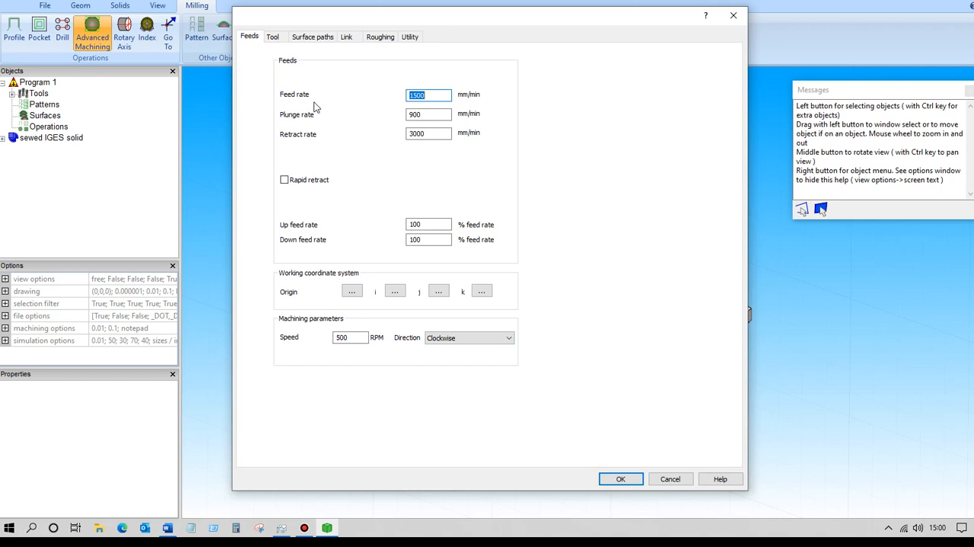
left_click(274, 37)
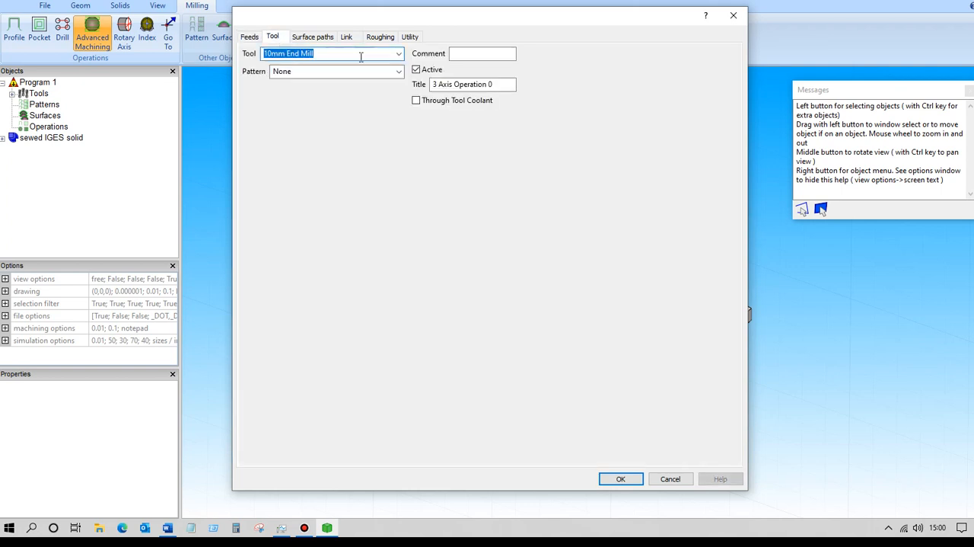
left_click(399, 55)
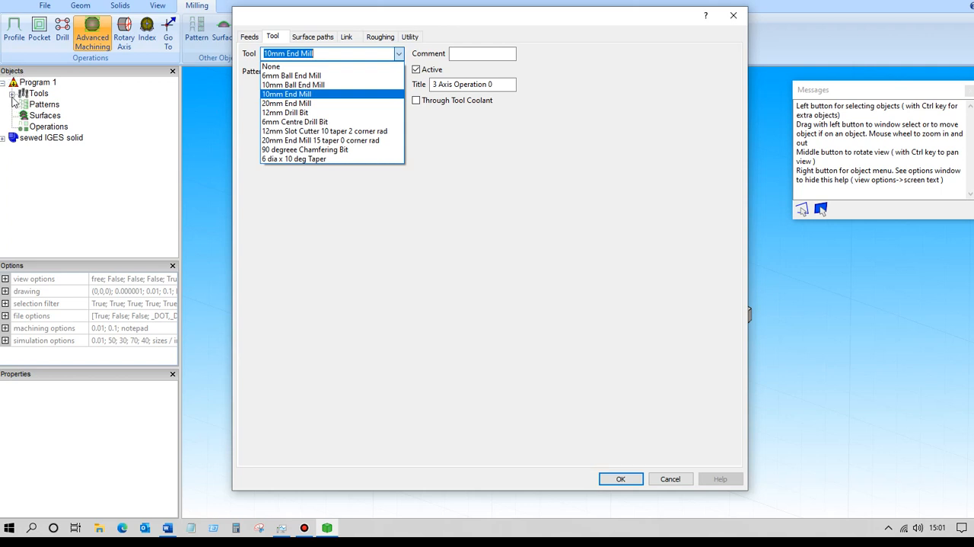
left_click(287, 94)
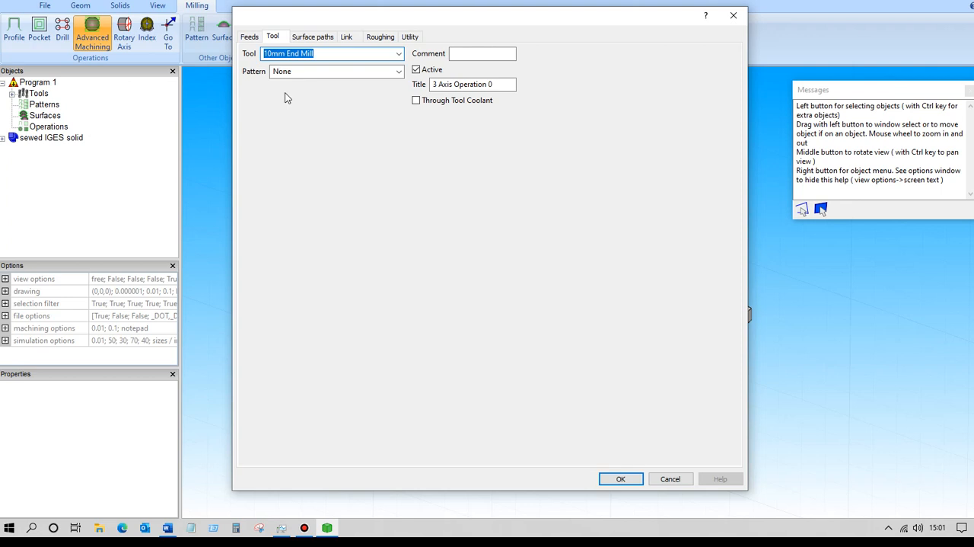
Change the operation's title to "op1 name".
left_click_drag(496, 85, 427, 84)
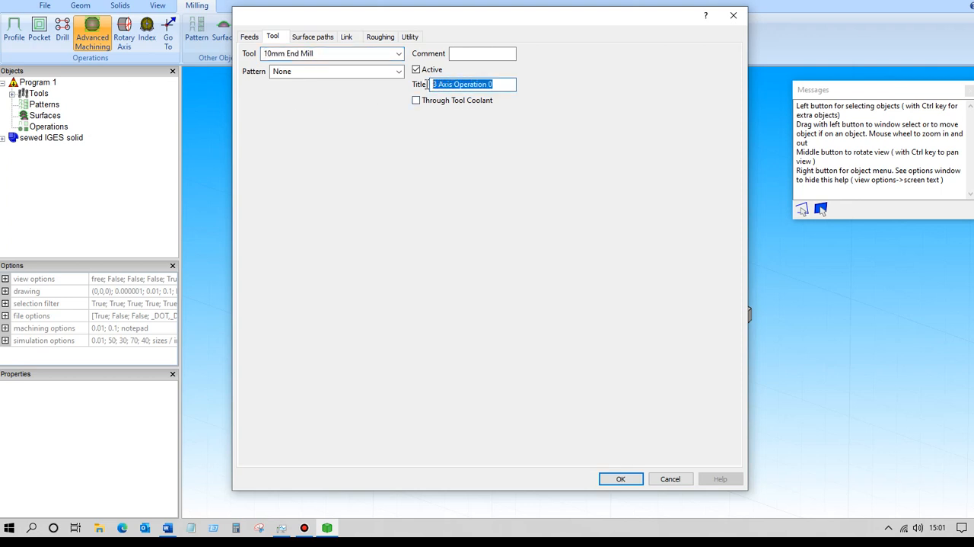
type("op")
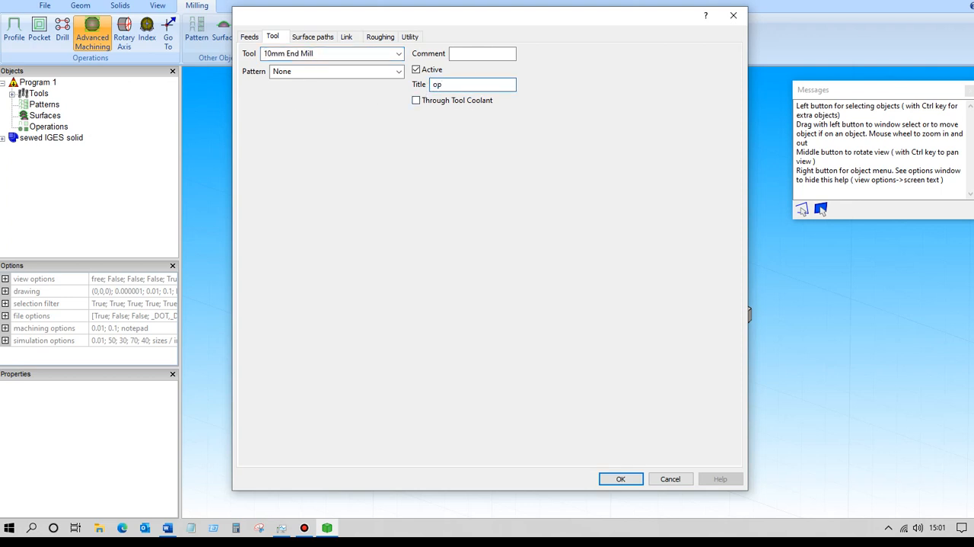
type("1 name")
Base the surface path calculation on Surfaces and review the toolpath patterns offered for it.
left_click(321, 38)
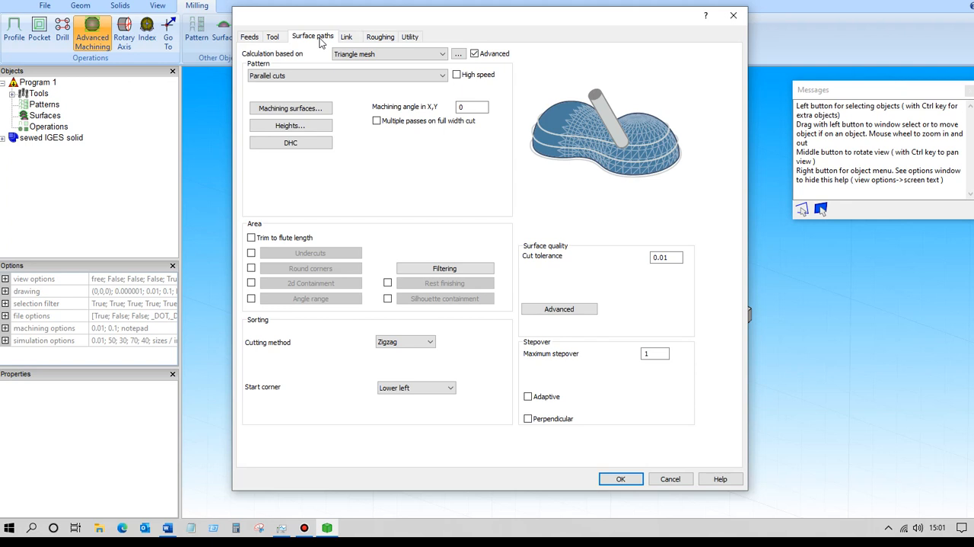
left_click(442, 54)
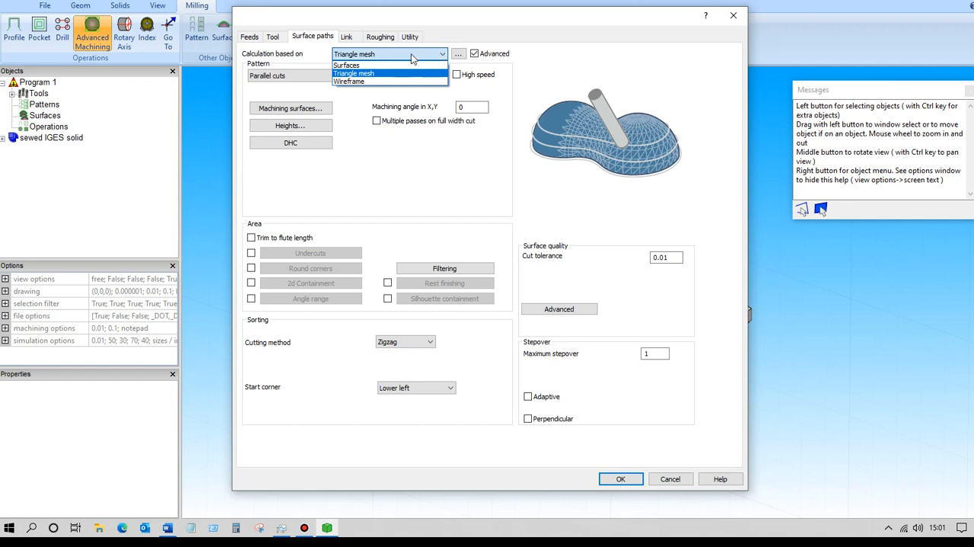
left_click(354, 66)
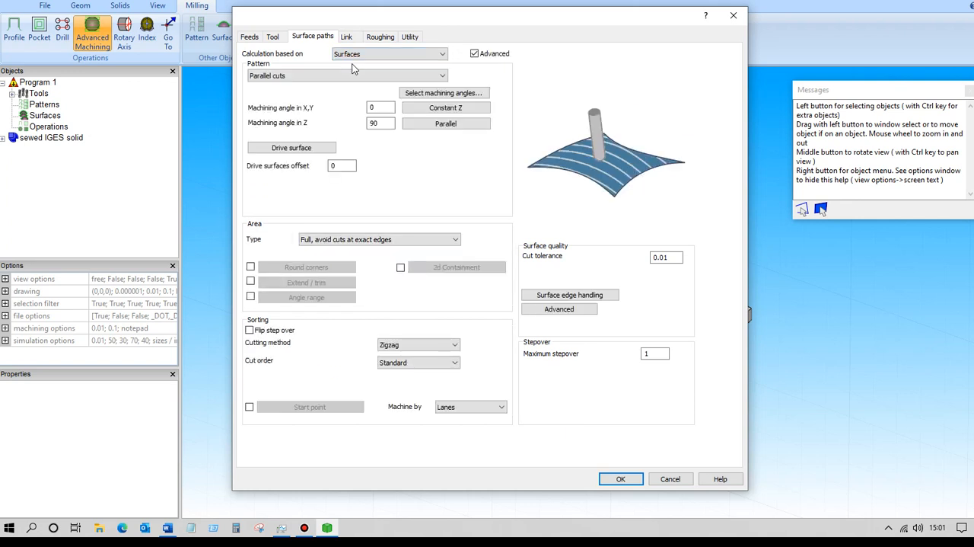
left_click(372, 53)
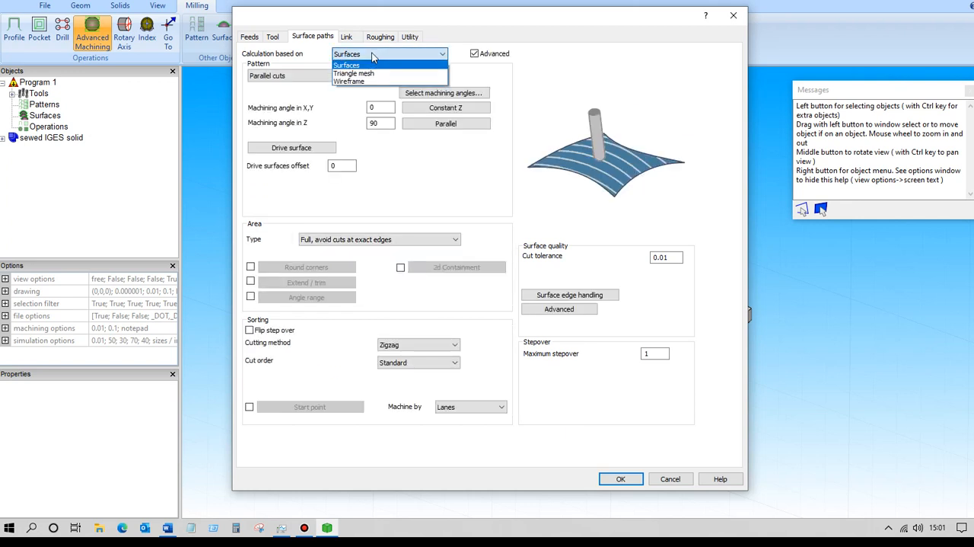
left_click(308, 80)
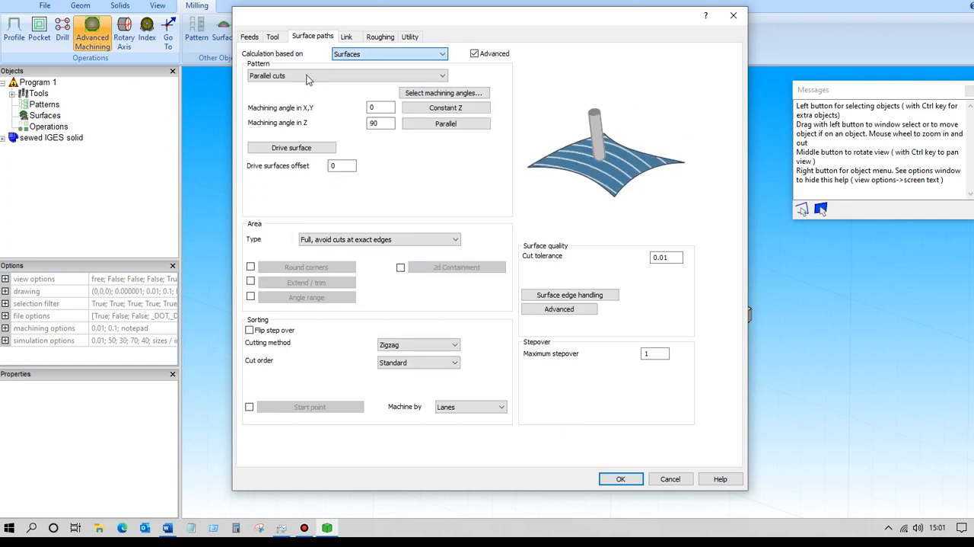
left_click(443, 76)
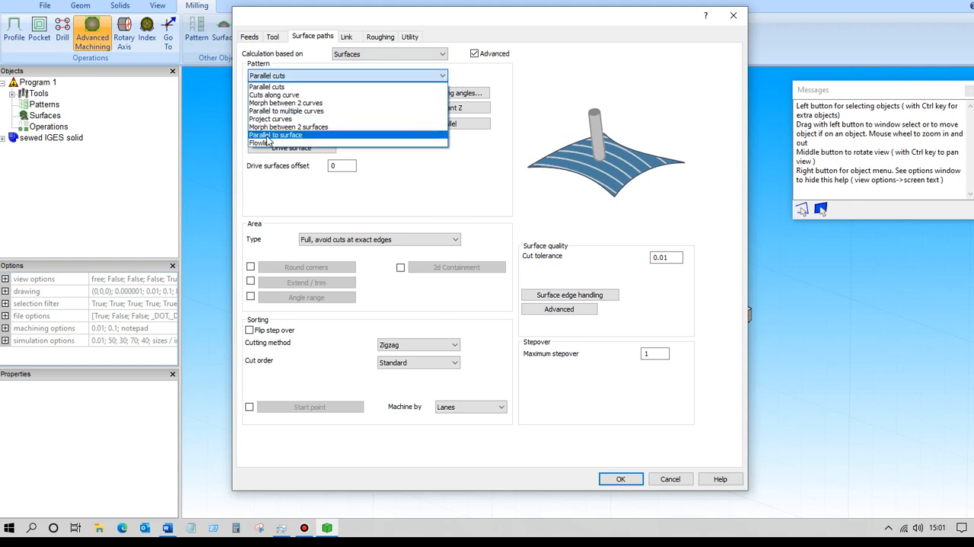
Base the calculation on Wireframe and review the toolpath patterns offered for it.
left_click(441, 56)
left_click(442, 56)
left_click(354, 81)
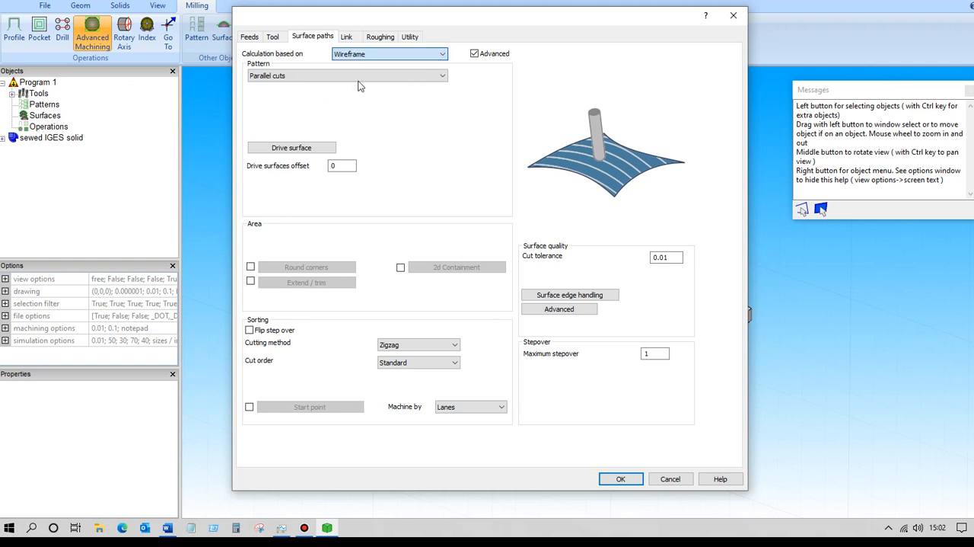
left_click(443, 77)
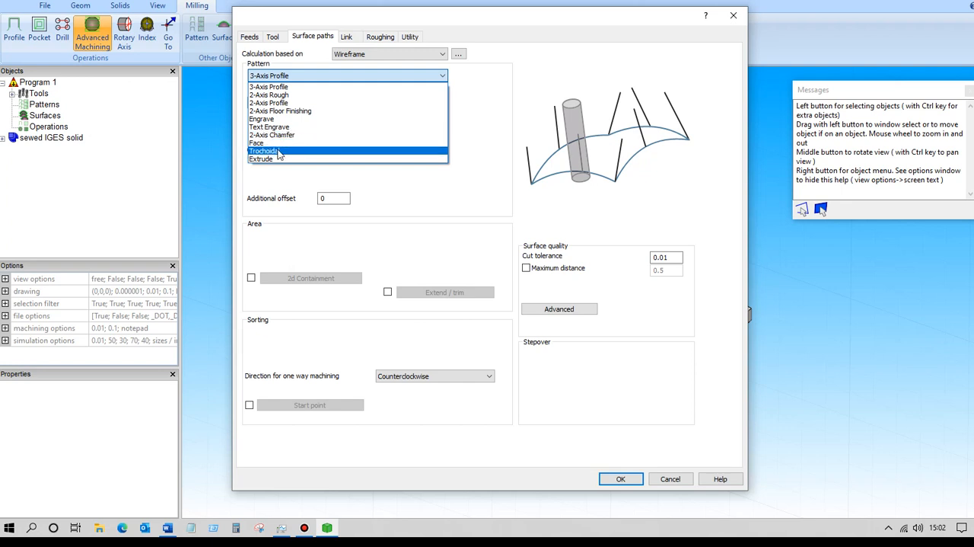
left_click(446, 54)
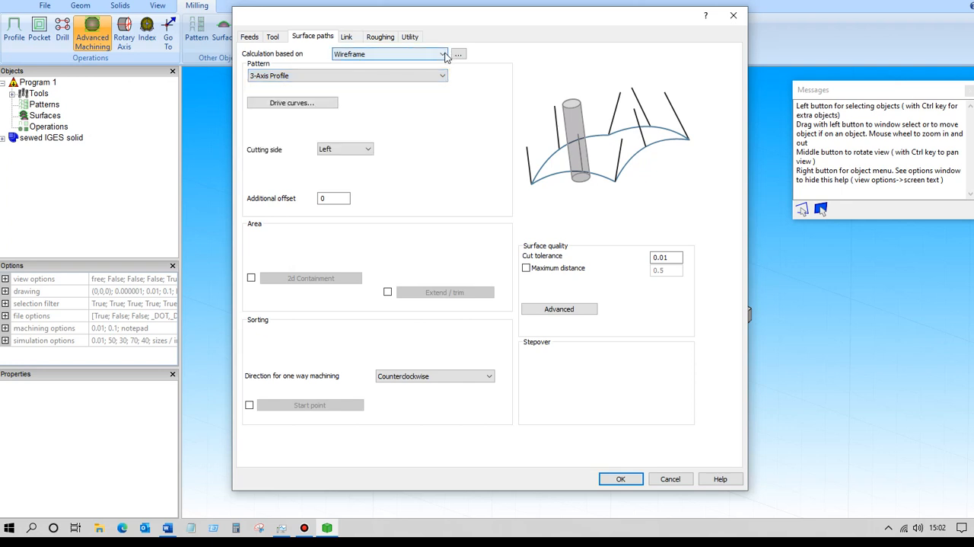
Base the calculation on Triangle mesh with the Rough pattern, and view the roughing link settings.
left_click(445, 54)
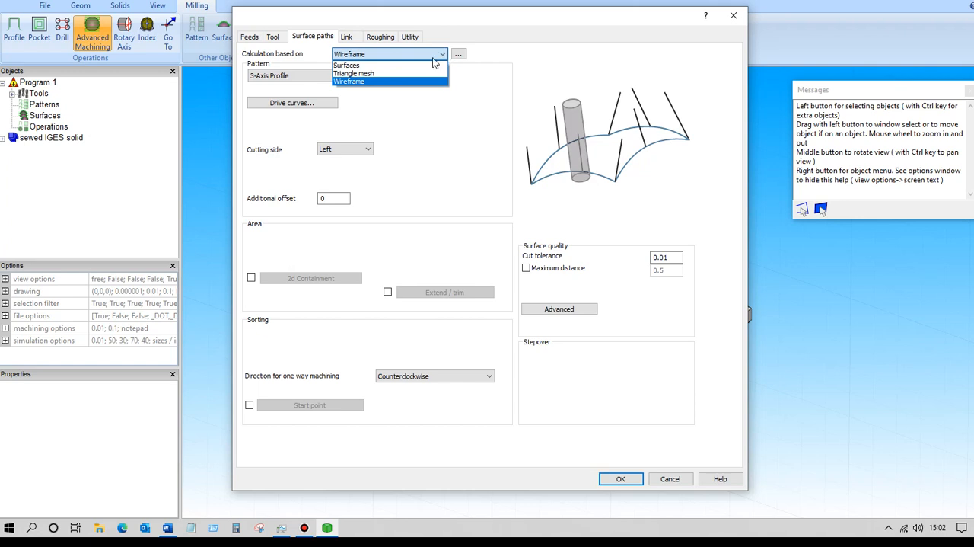
left_click(353, 74)
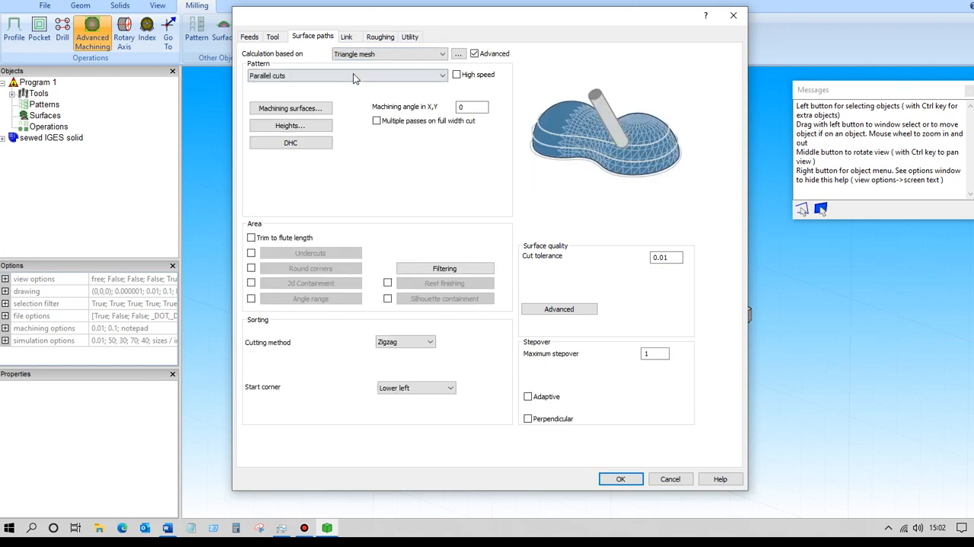
left_click(442, 75)
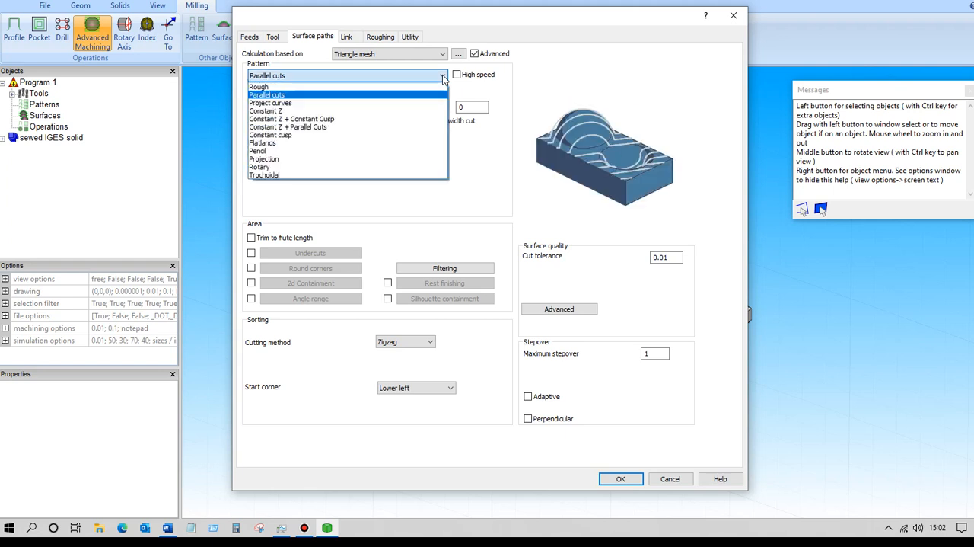
left_click(260, 88)
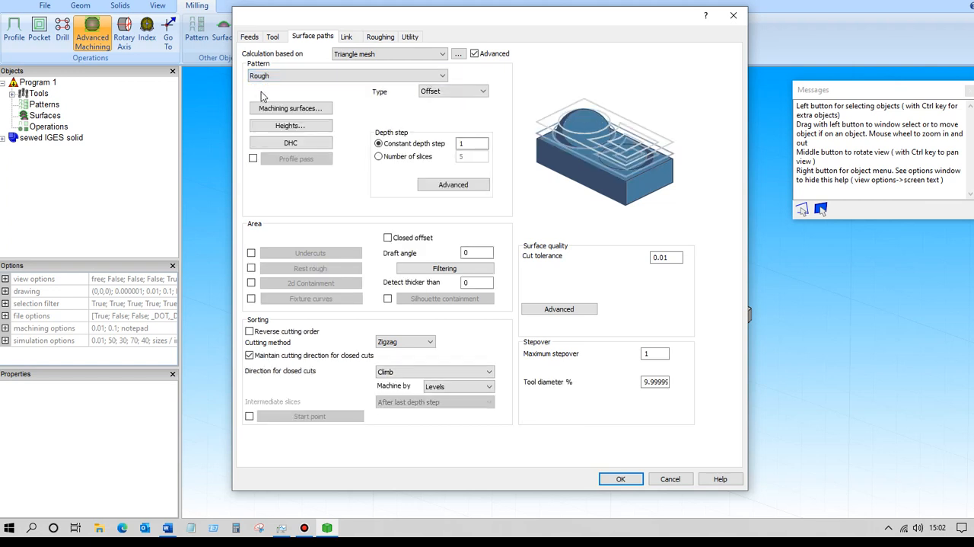
left_click(349, 38)
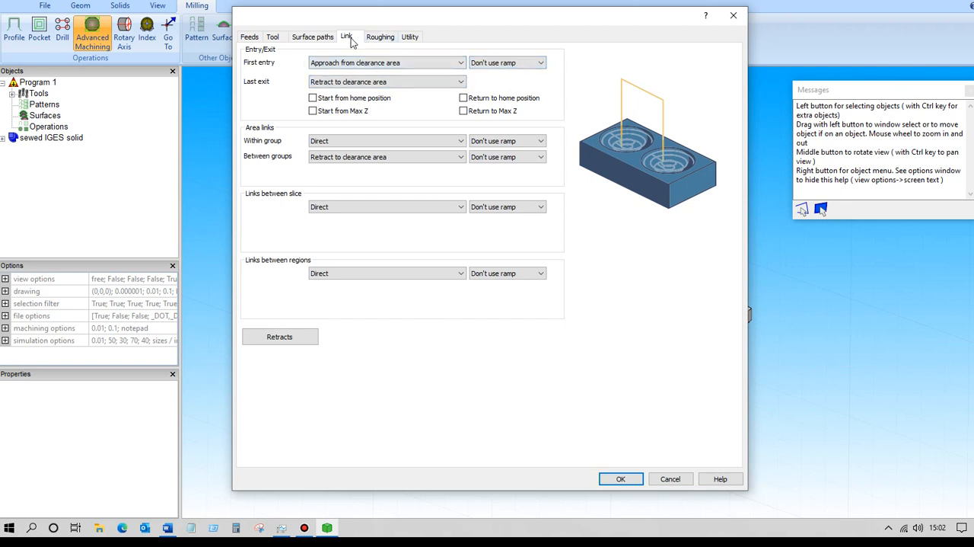
Switch the triangle mesh pattern to Parallel cuts and view the link settings for that pattern.
left_click(325, 38)
left_click(440, 76)
left_click(281, 96)
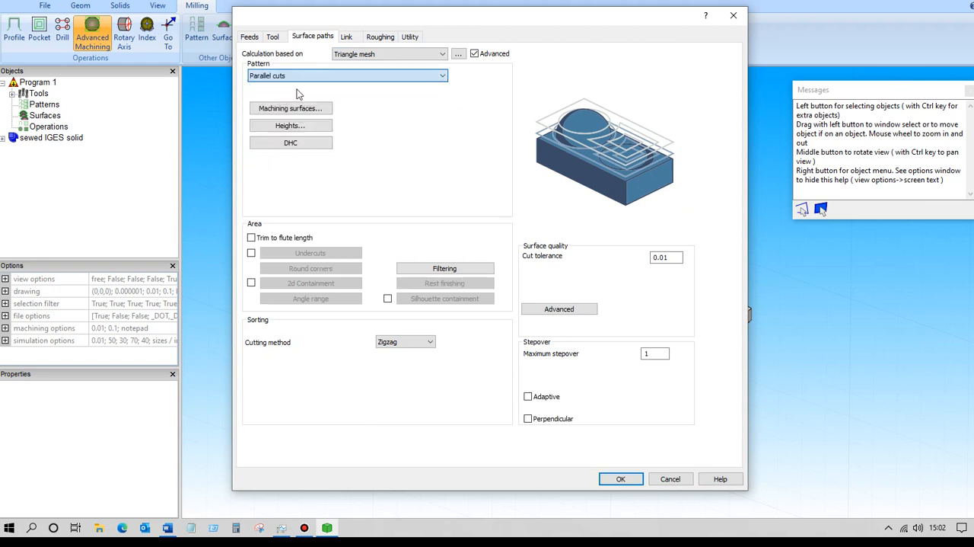
left_click(347, 39)
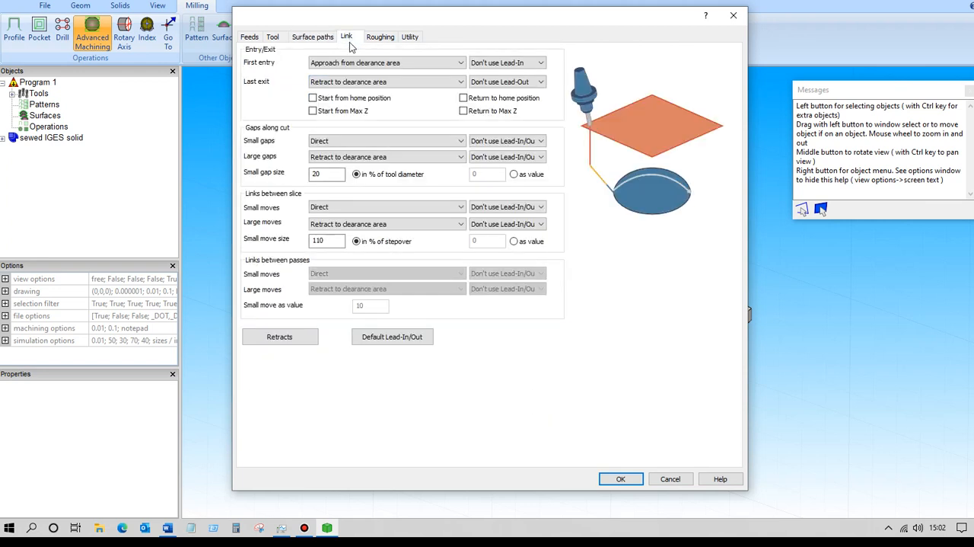
Review the lead-in types available in the Default Lead-In/Out settings, keeping Tangential arc.
left_click(392, 337)
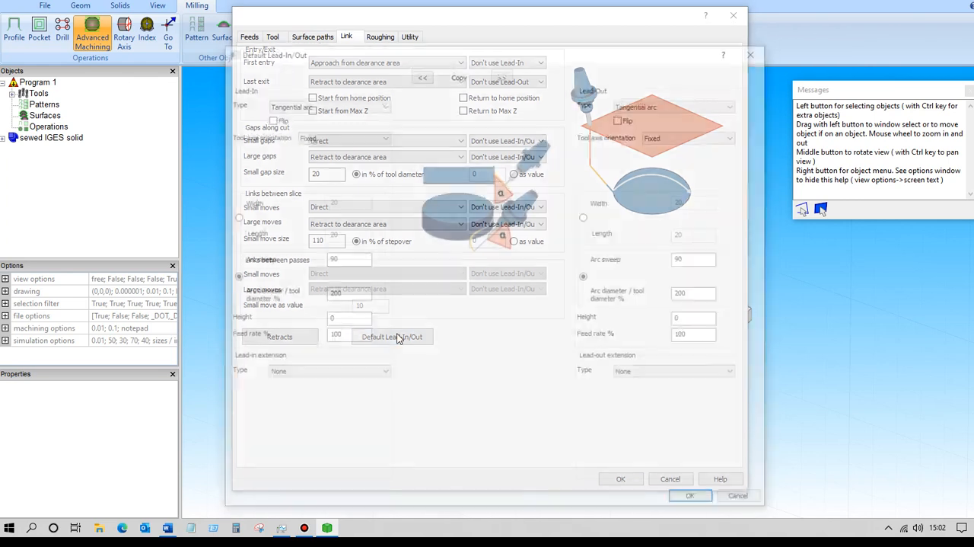
left_click(383, 106)
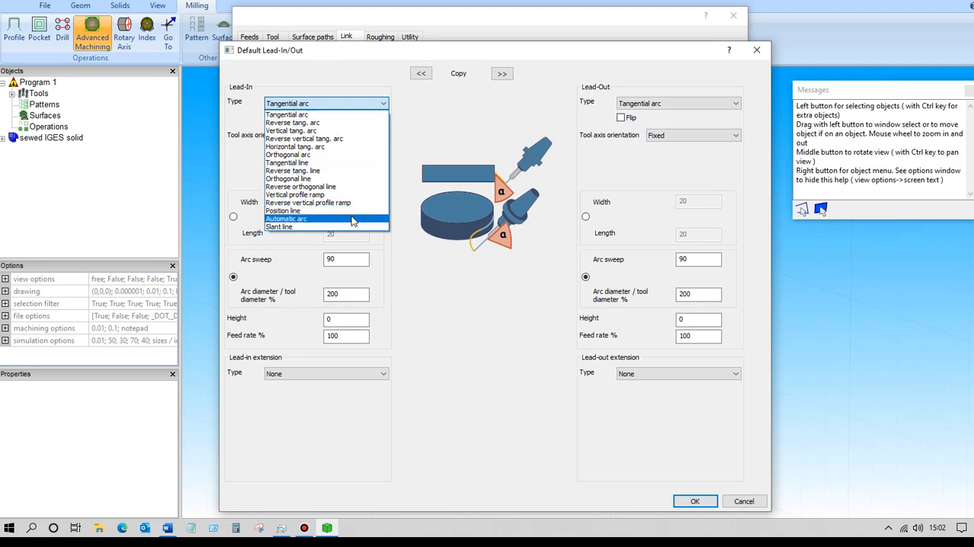
left_click(690, 497)
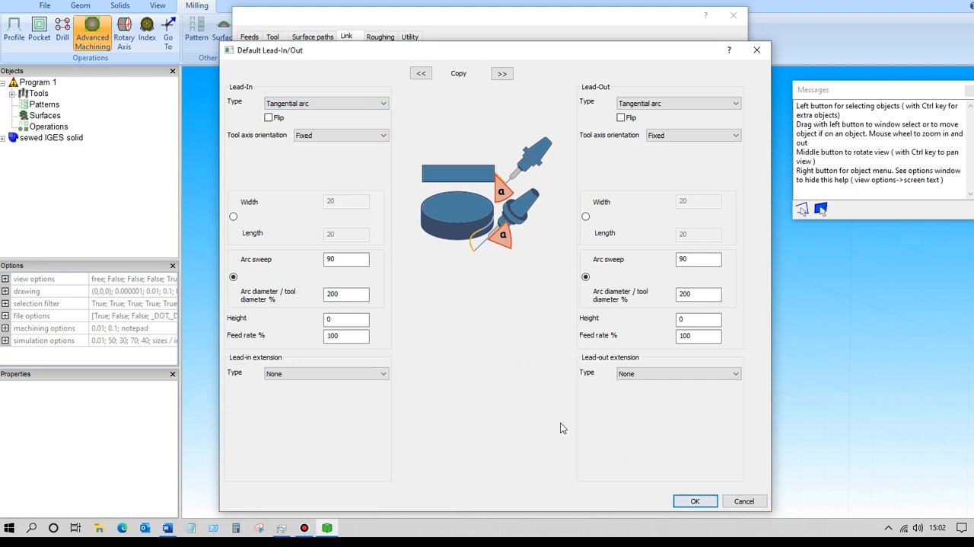
left_click(689, 501)
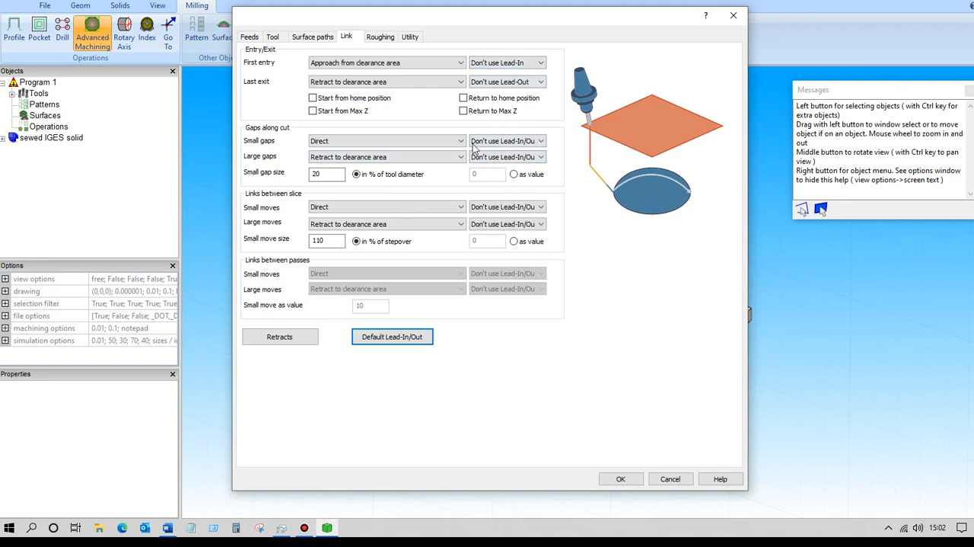
Set the triangle mesh pattern back to Rough.
left_click(321, 41)
left_click(442, 76)
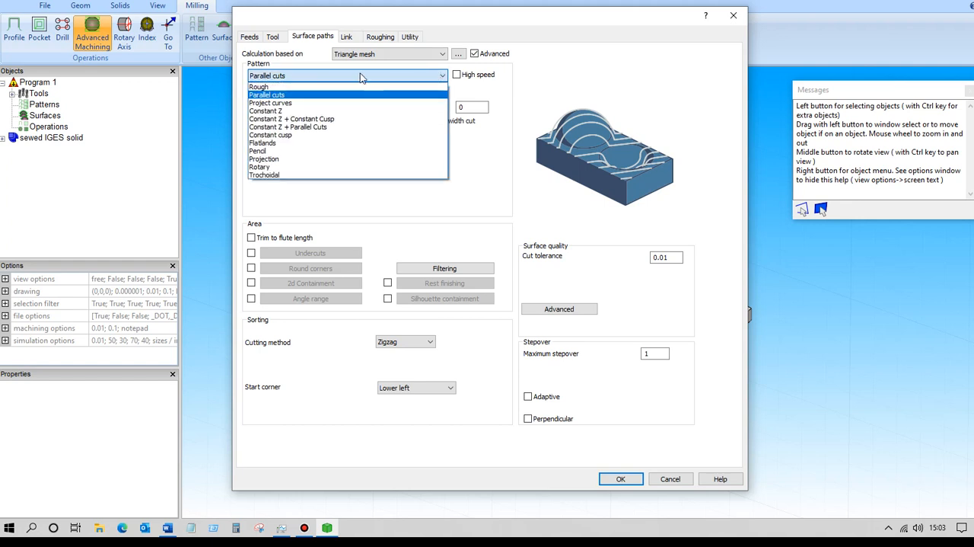
left_click(342, 87)
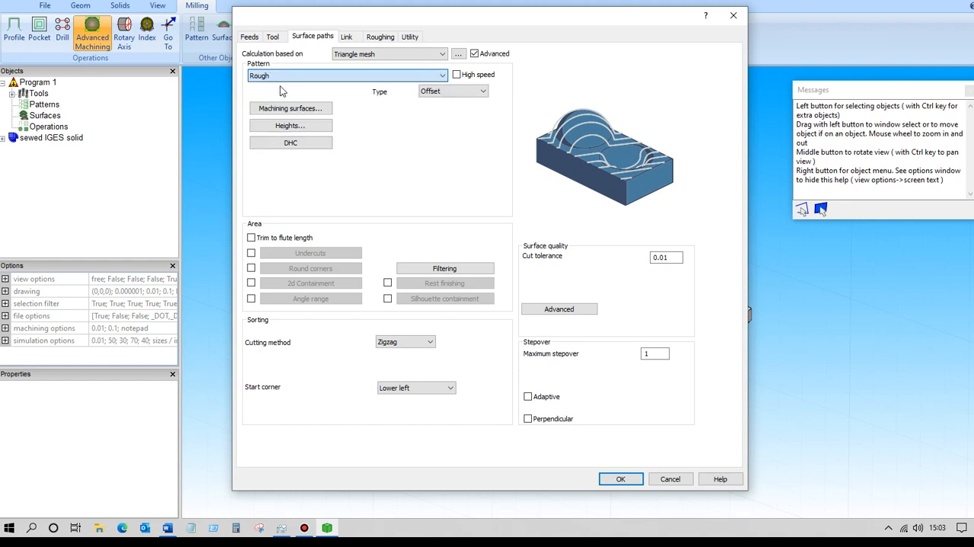
Enable the roughing stock definition and define the stock as a Bounding box with the Part silhouette area option on.
left_click(380, 38)
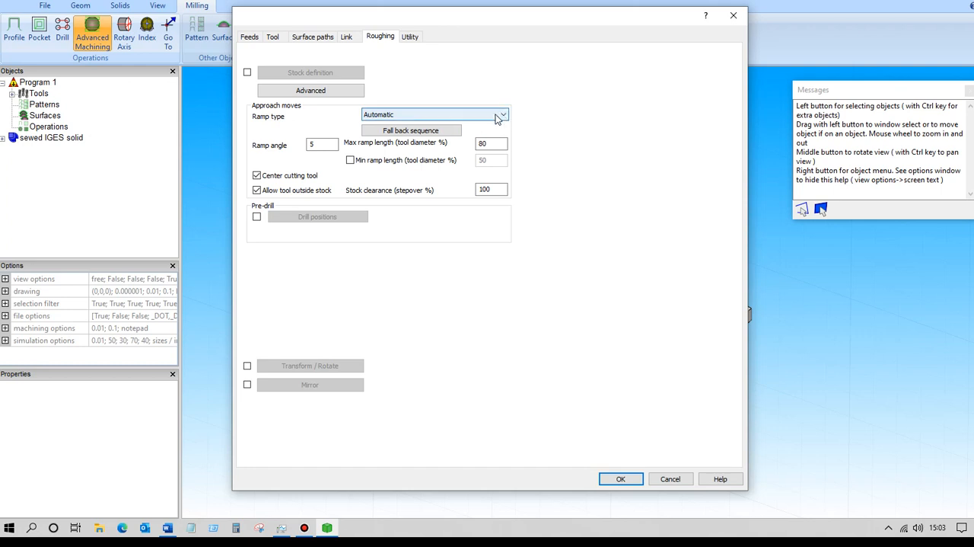
left_click(248, 73)
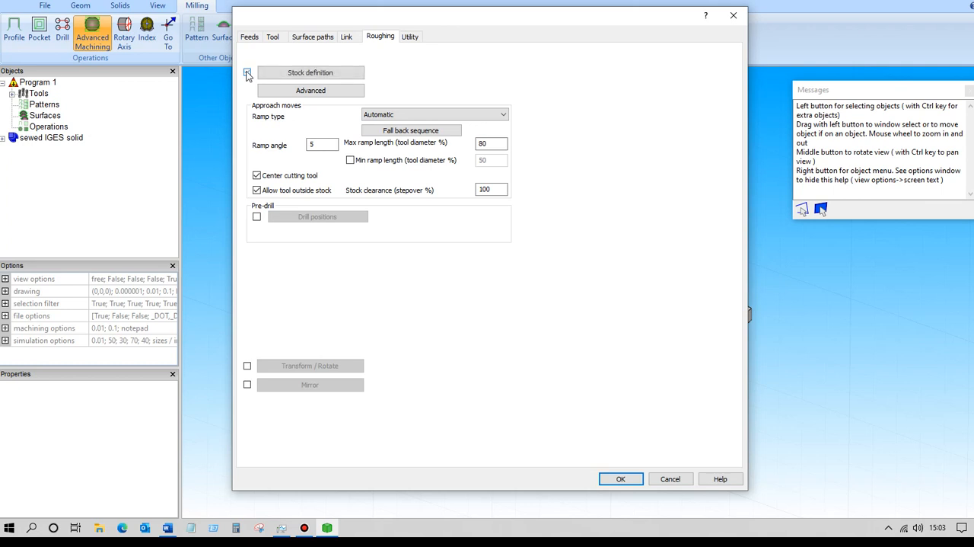
left_click(299, 74)
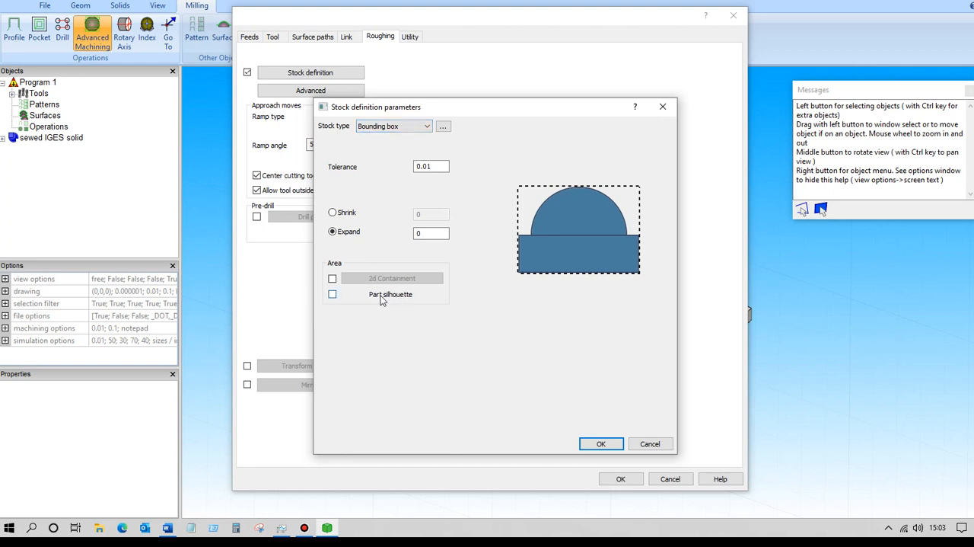
left_click(333, 295)
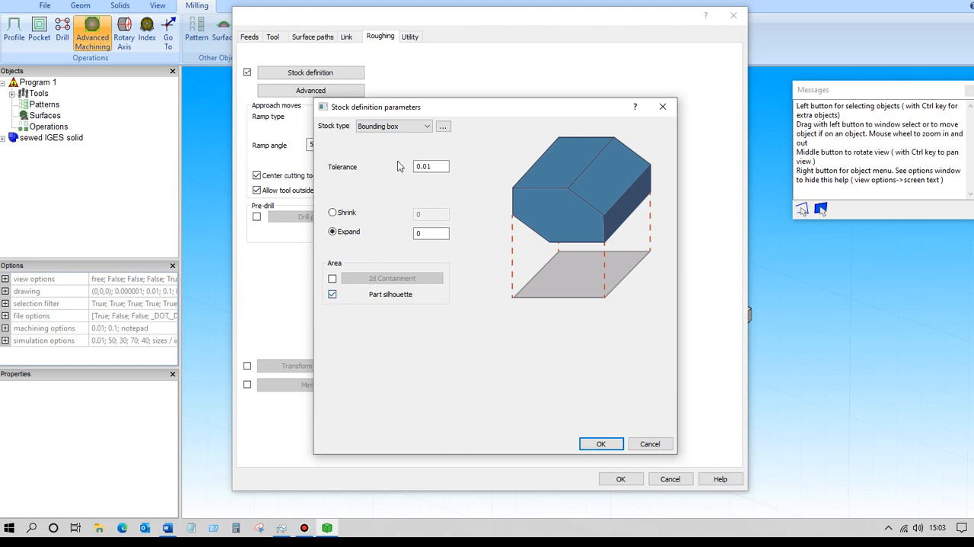
left_click(431, 126)
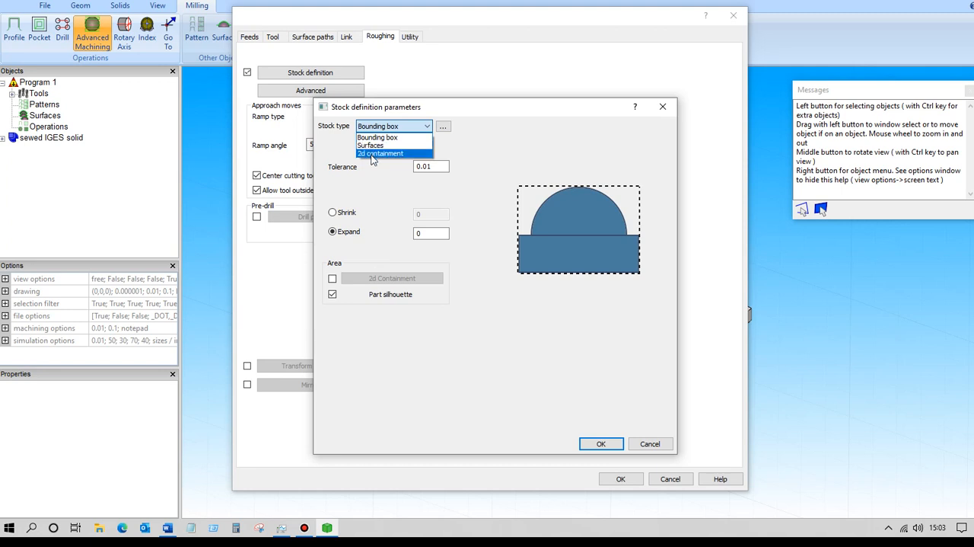
left_click(368, 137)
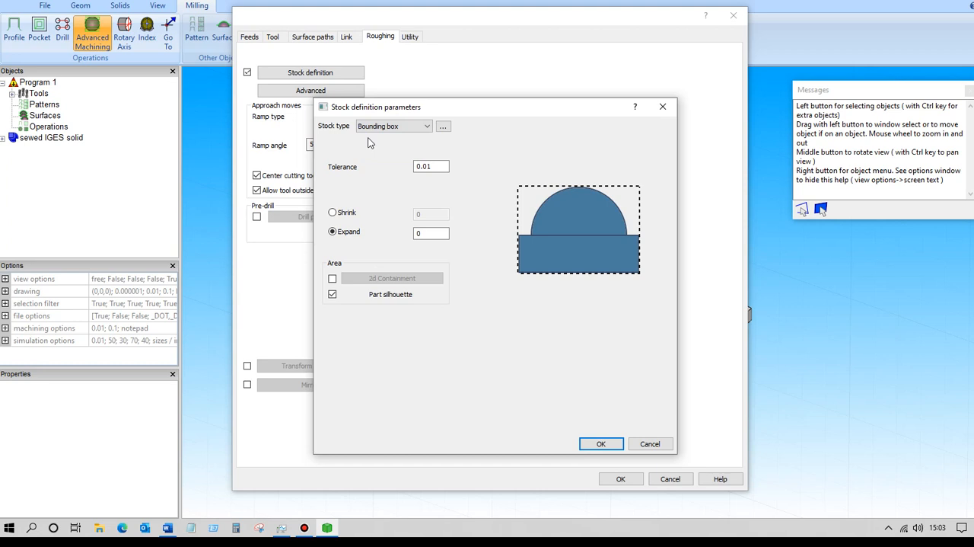
left_click(600, 443)
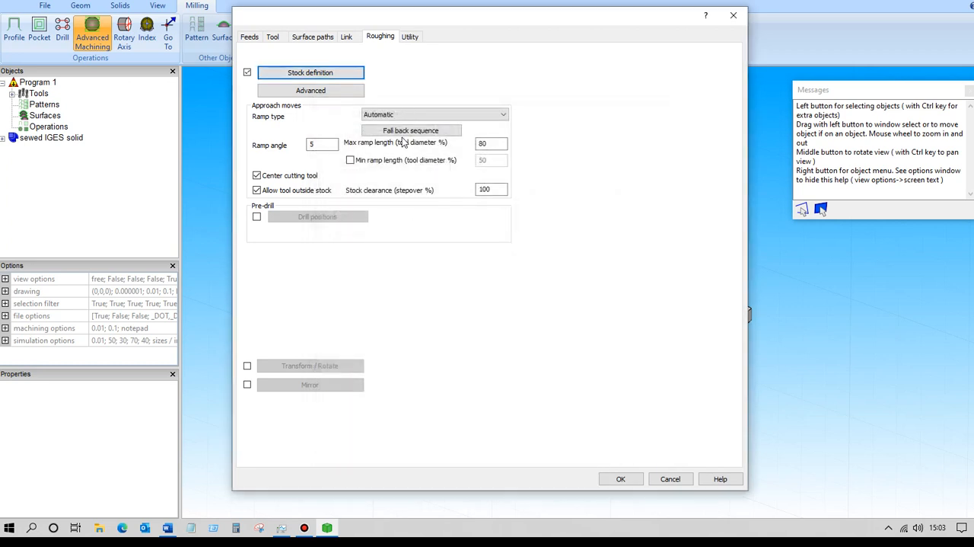
Try the Feed control zone and Use rapid feed rate utility options, turn both off again and return to the surface path settings.
left_click(409, 40)
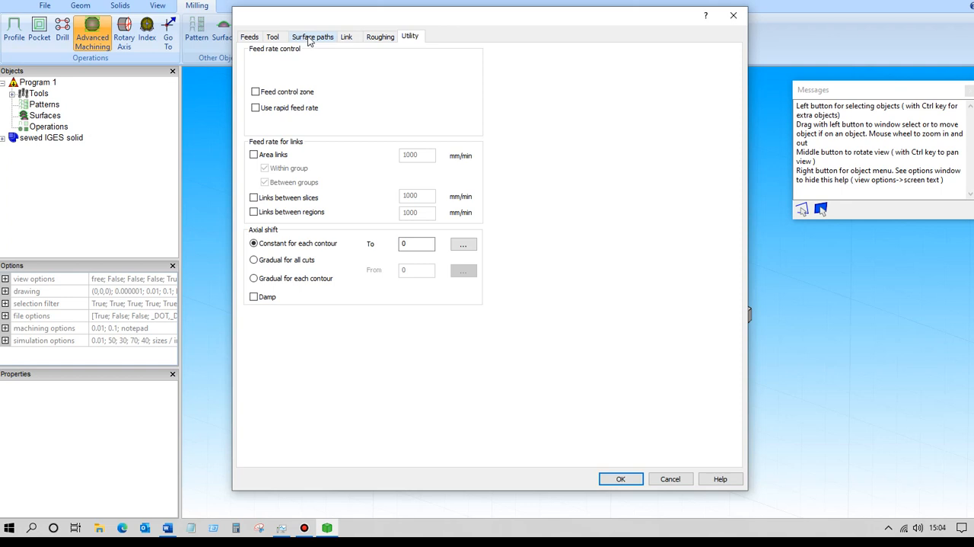
left_click(255, 92)
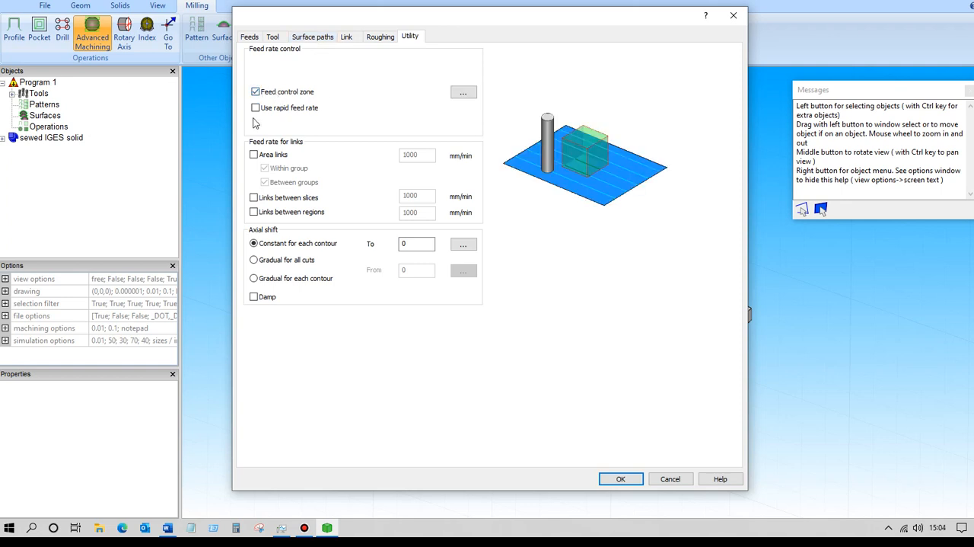
left_click(256, 107)
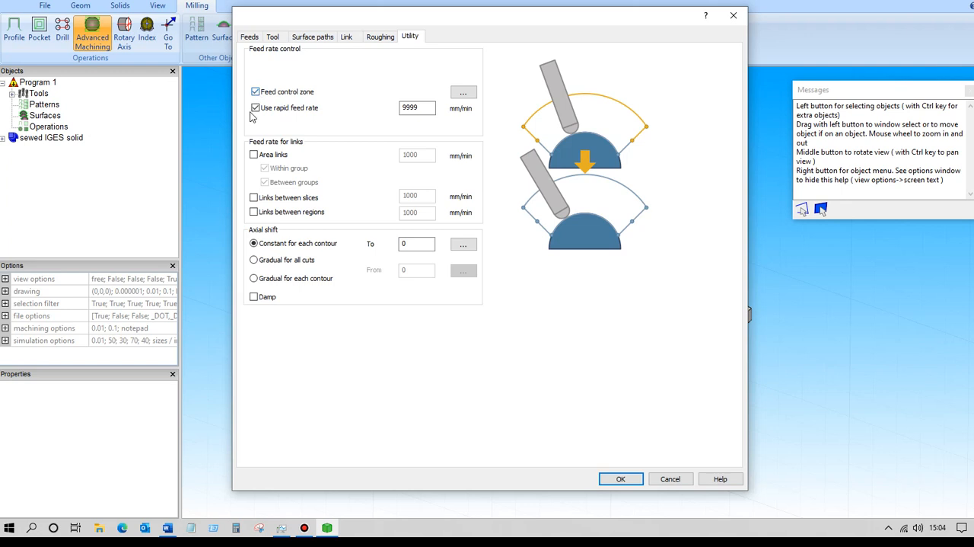
left_click(255, 107)
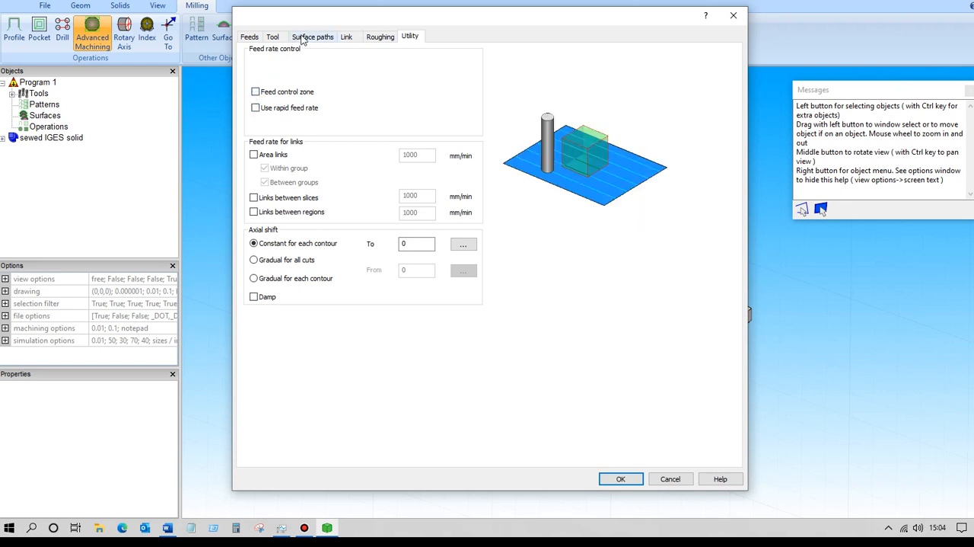
left_click(303, 39)
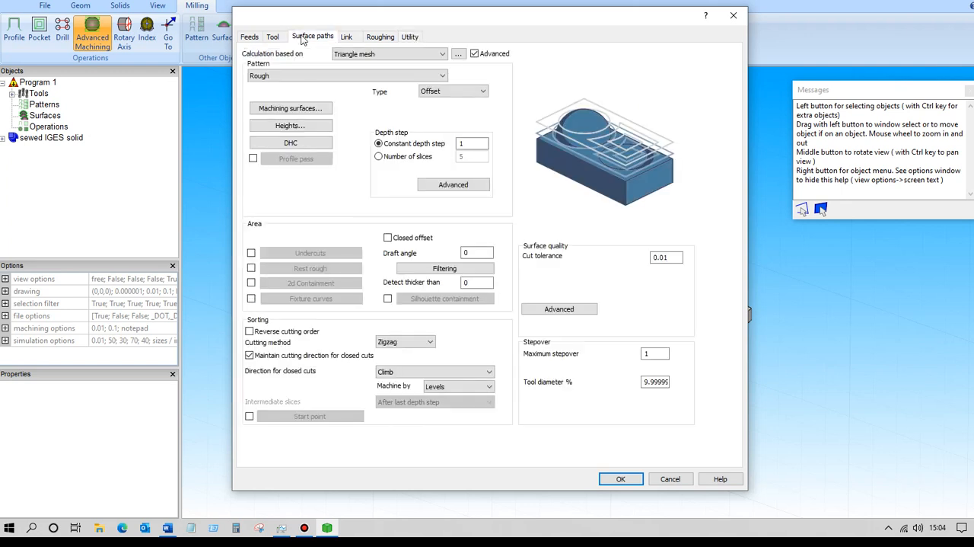